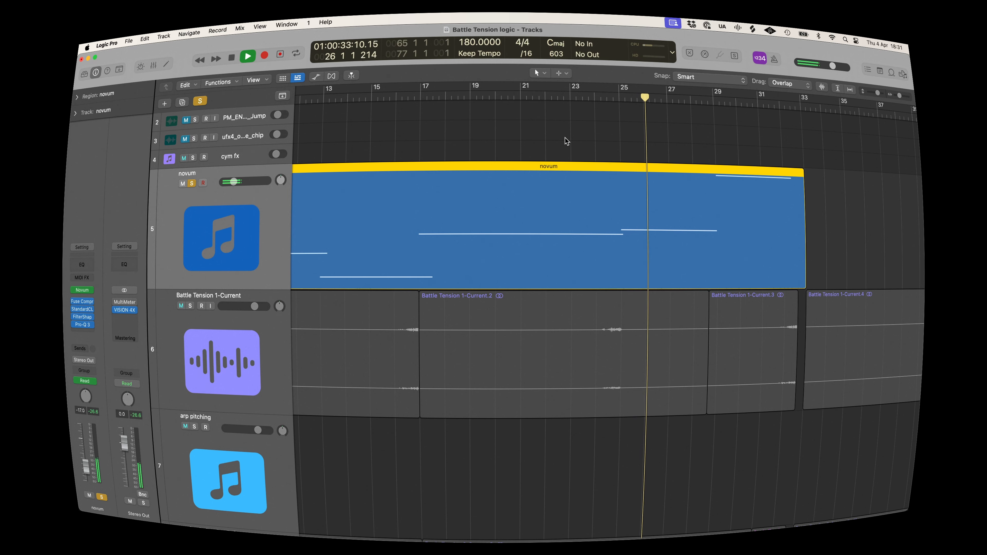
Look over the arrangement from the novum intro and Battle Tension regions through the drum, riser and effects tracks.
scroll(566, 140, "right", 1)
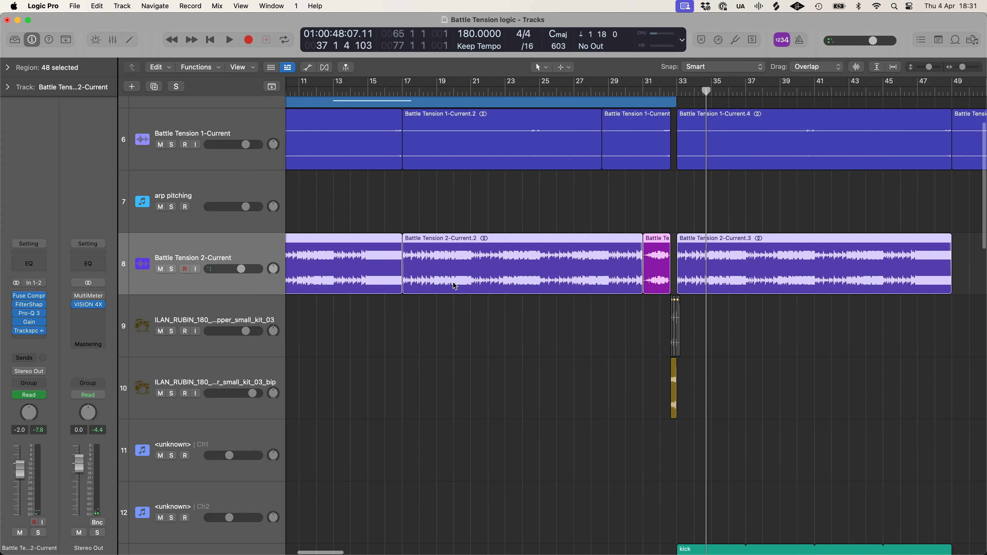
scroll(455, 282, "right", 5)
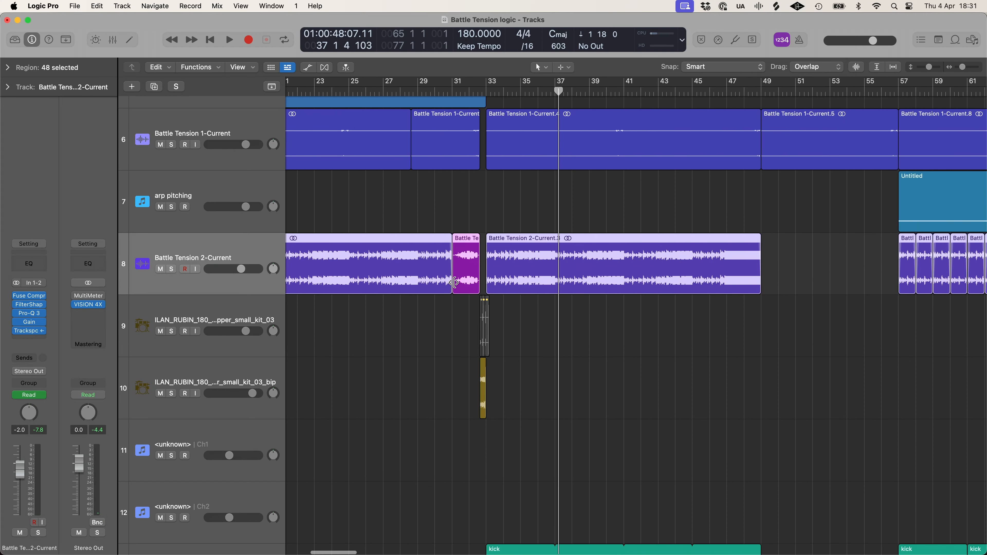
key("super+Up")
key("super+Up")
key("super+Left")
key("super+Left")
key("super+Left")
scroll(513, 325, "down", 5)
scroll(505, 338, "up", 5)
scroll(505, 337, "up", 1)
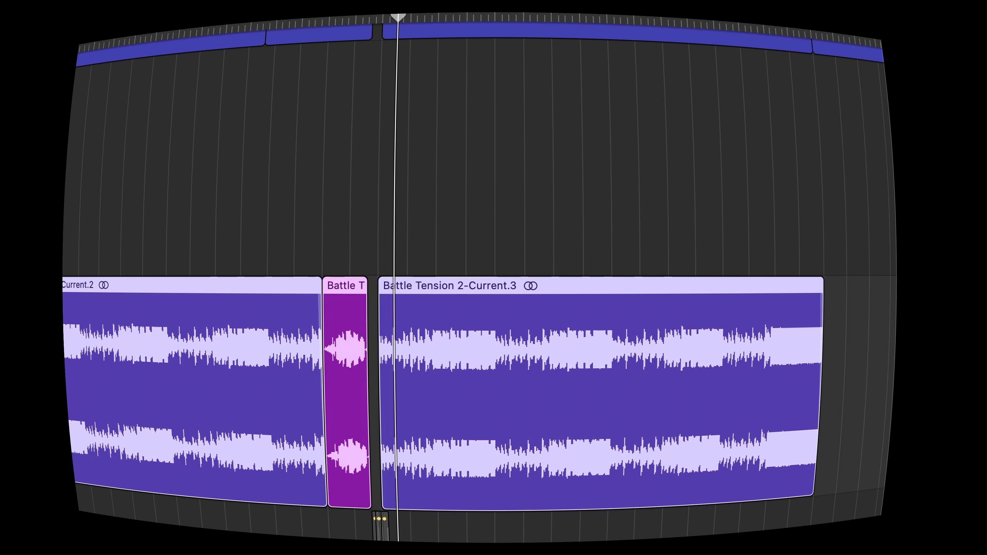
key("super+Left")
scroll(223, 385, "right", 5)
scroll(222, 385, "down", 5)
scroll(187, 387, "left", 5)
scroll(188, 387, "right", 5)
scroll(187, 387, "down", 5)
scroll(188, 387, "right", 3)
scroll(185, 393, "down", 8)
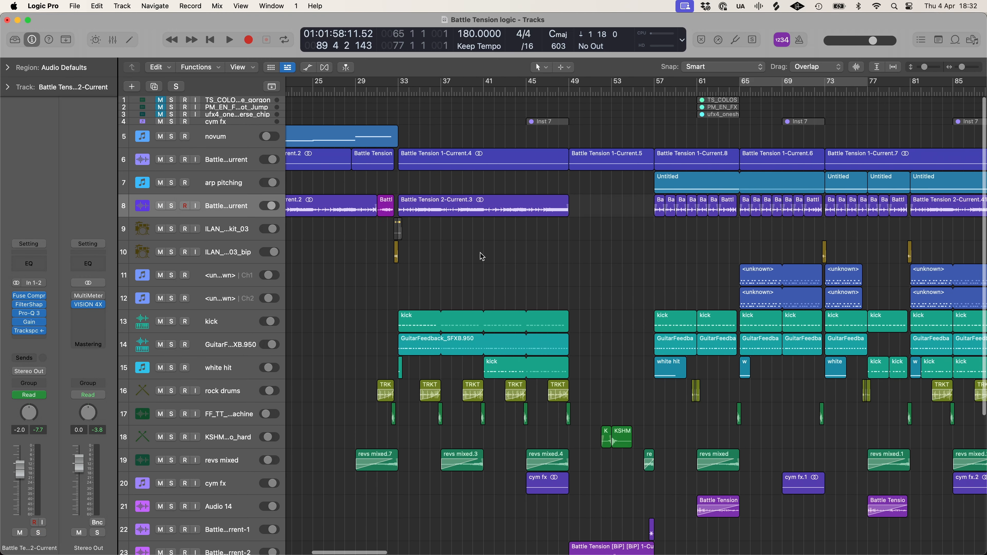
scroll(439, 221, "up", 3)
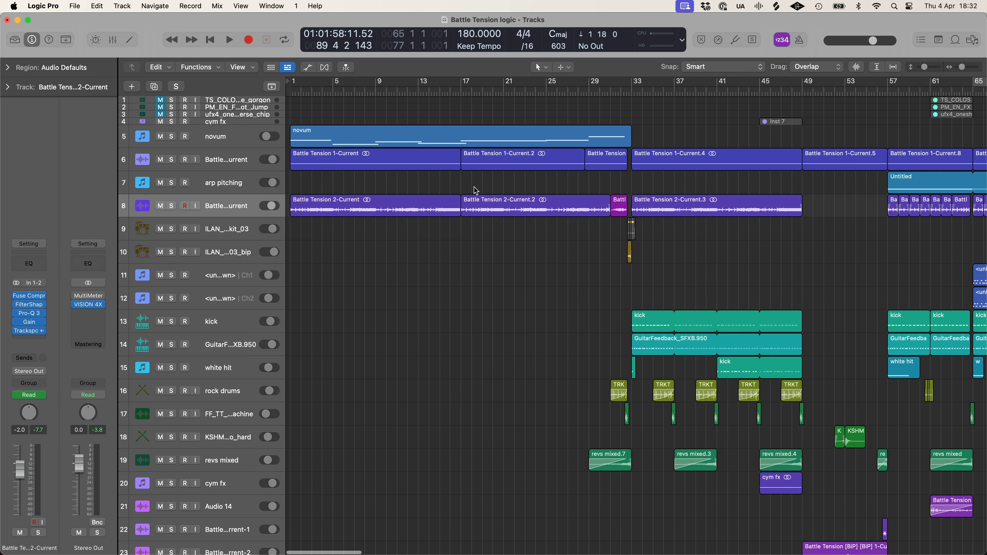
Select the novum track and survey how its region relates to the rest of the full arrangement.
left_click(242, 140)
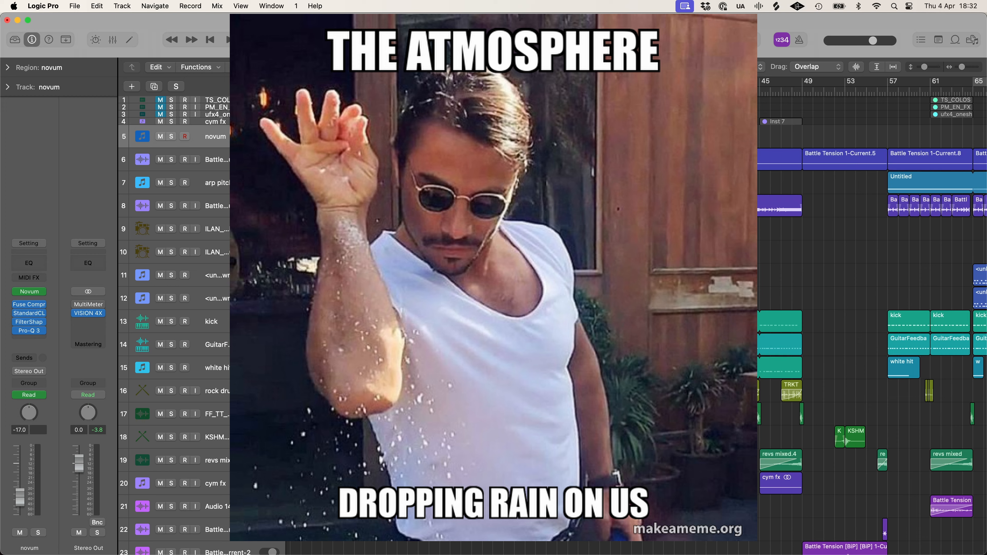
scroll(542, 262, "down", 4)
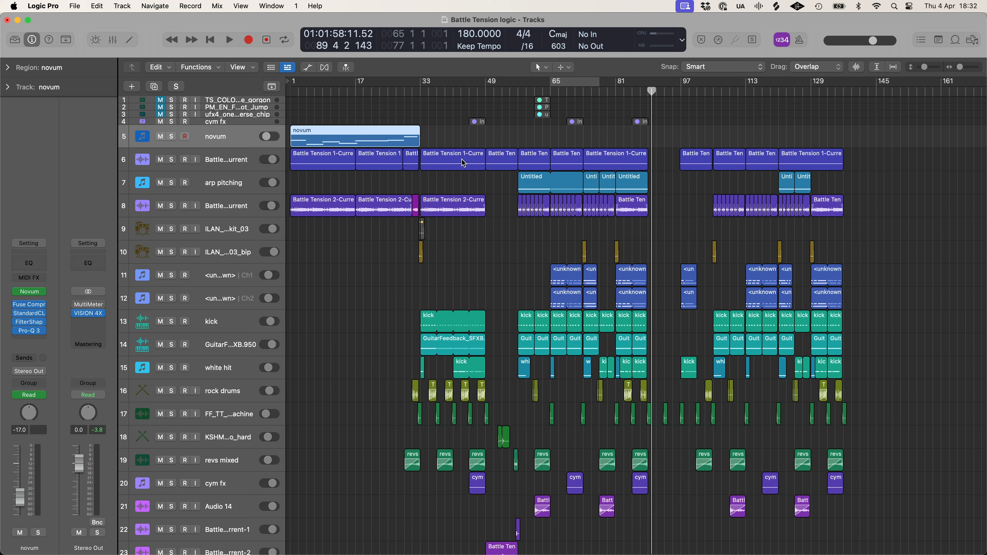
scroll(439, 202, "up", 4)
scroll(509, 379, "down", 4)
scroll(514, 378, "right", 5)
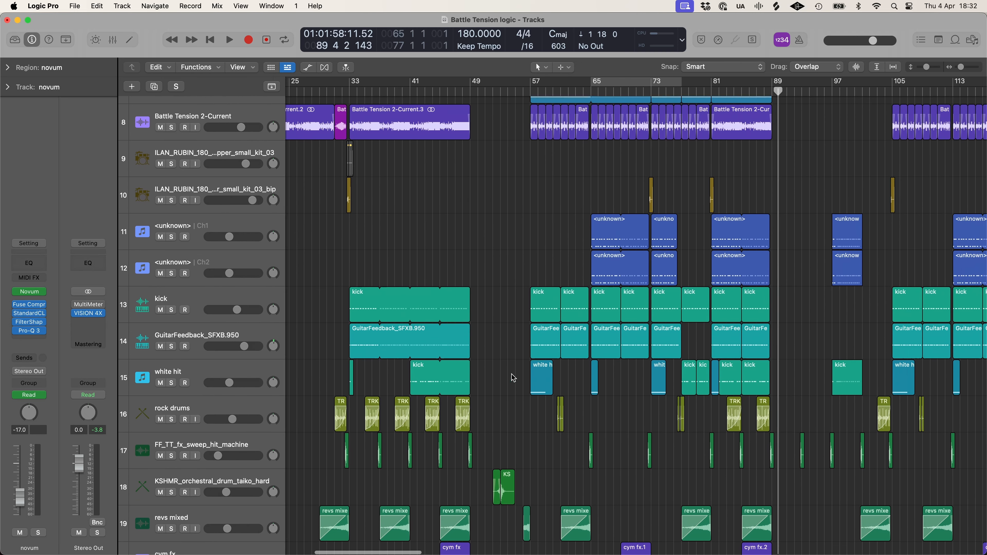
scroll(526, 365, "down", 4)
scroll(591, 346, "right", 4)
scroll(657, 329, "down", 4)
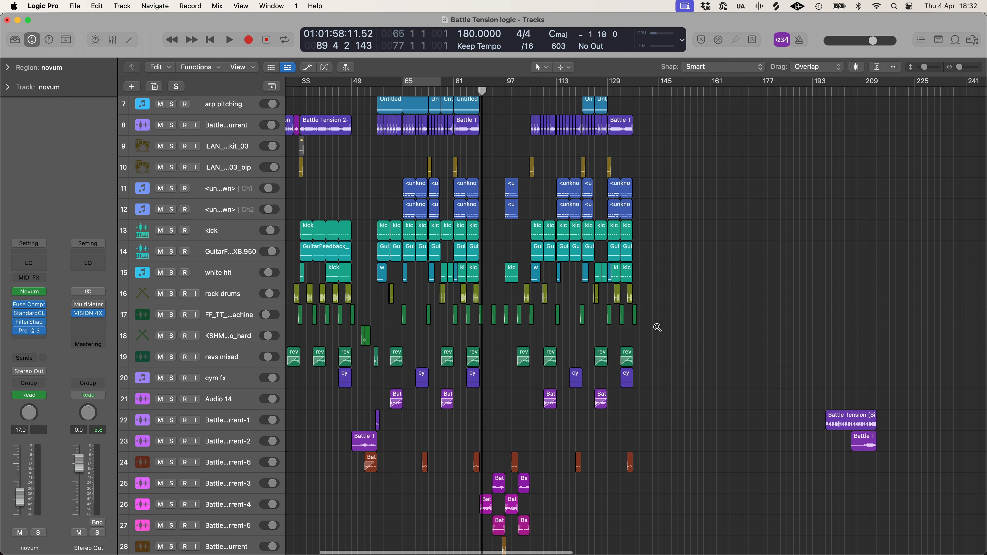
scroll(305, 184, "left", 4)
scroll(305, 184, "up", 3)
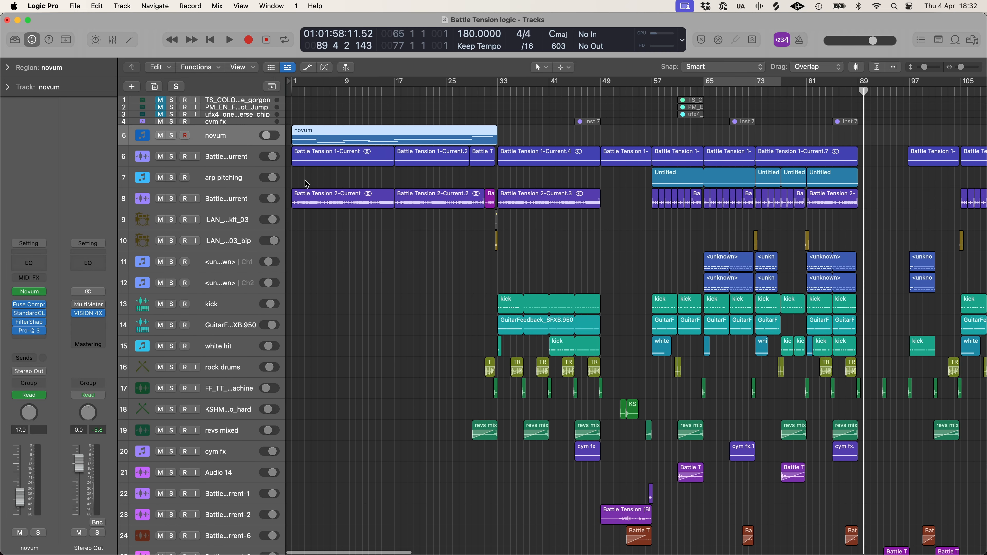
Open the Novum instrument of the novum track, examine its sound spectrum and solo the track.
left_click(29, 293)
left_click_drag(583, 159, 484, 93)
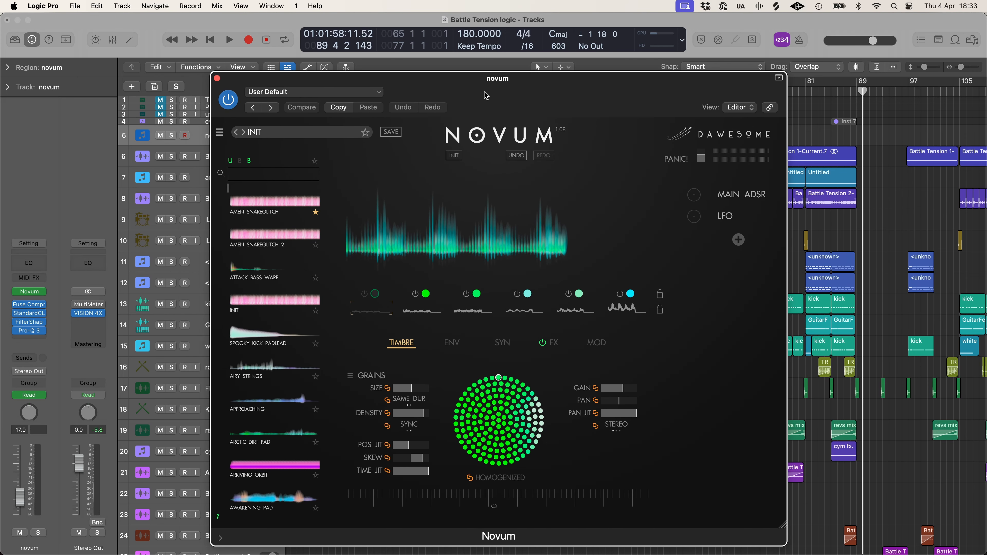
left_click_drag(484, 92, 449, 278)
left_click_drag(419, 201, 423, 202)
left_click(530, 201)
left_click_drag(499, 292, 550, 177)
left_click(172, 136)
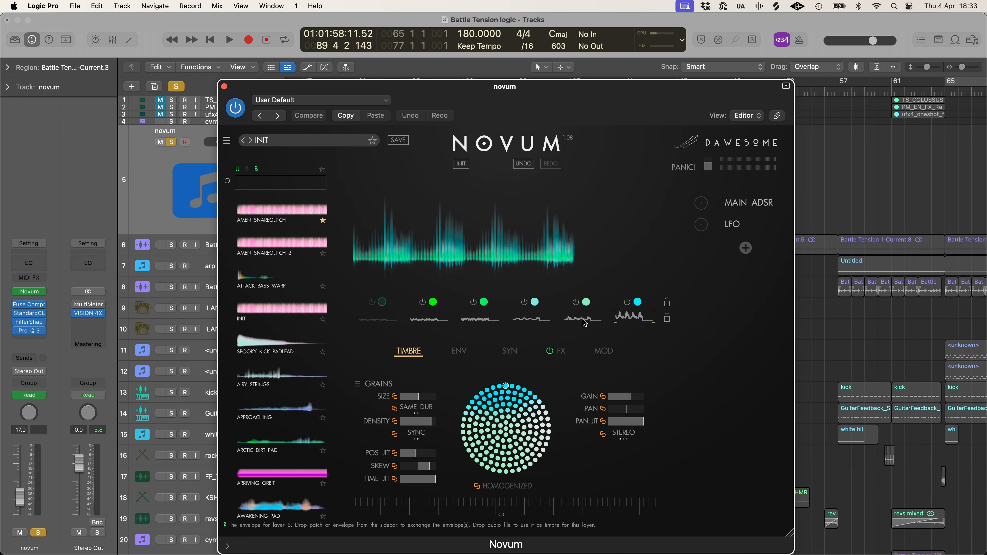
Examine Novum's layer envelopes and its synthesis settings, including the comb filter's feedback and frequency.
left_click(482, 319)
left_click(443, 320)
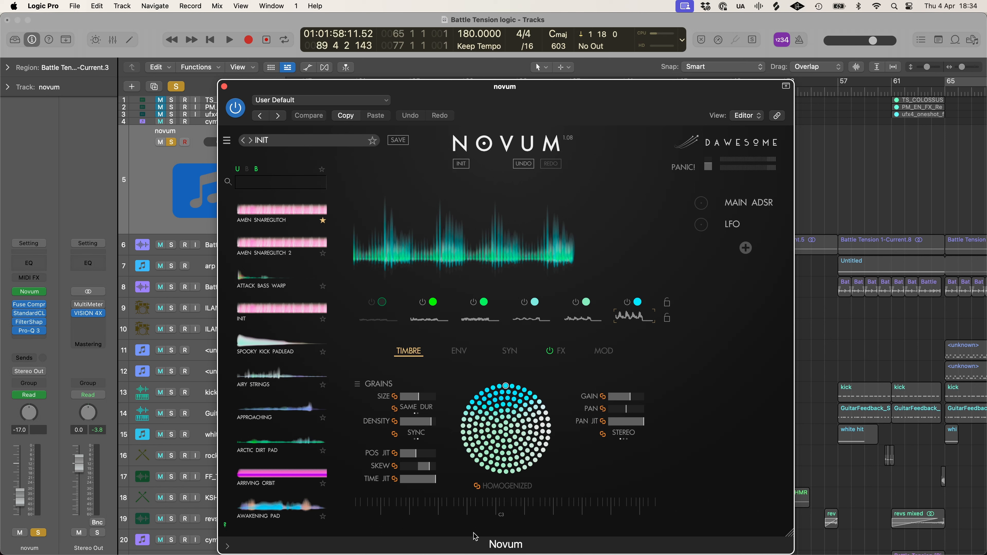
left_click(509, 351)
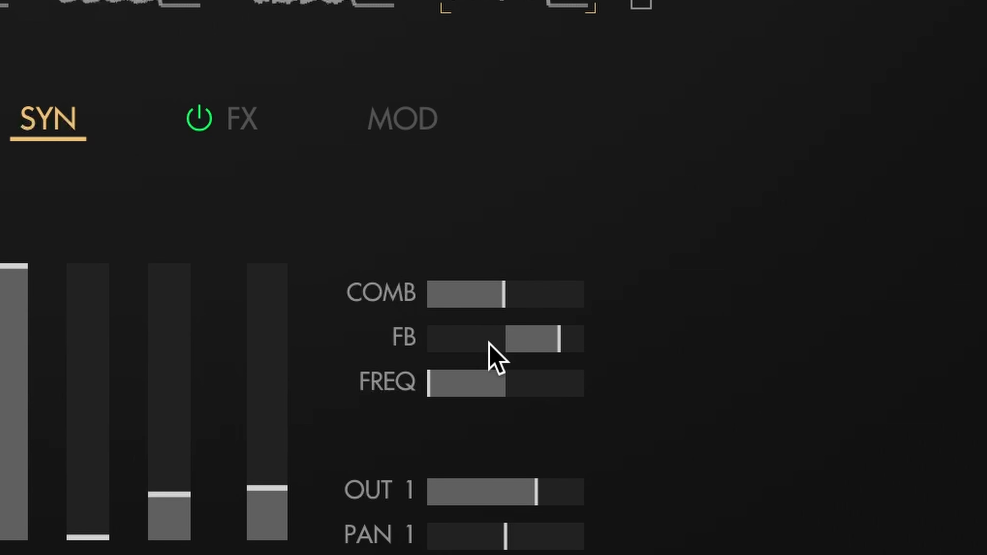
left_click(487, 302)
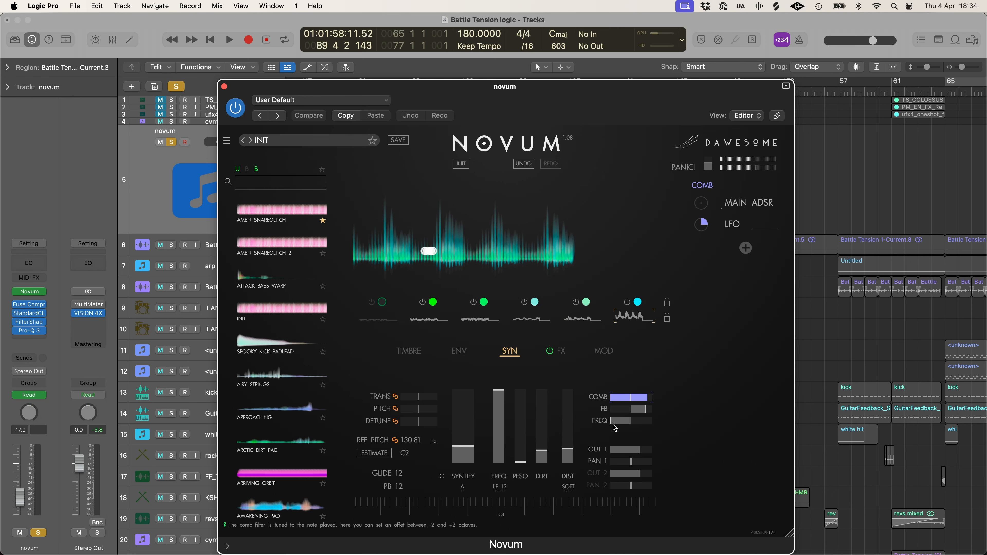
left_click(614, 424)
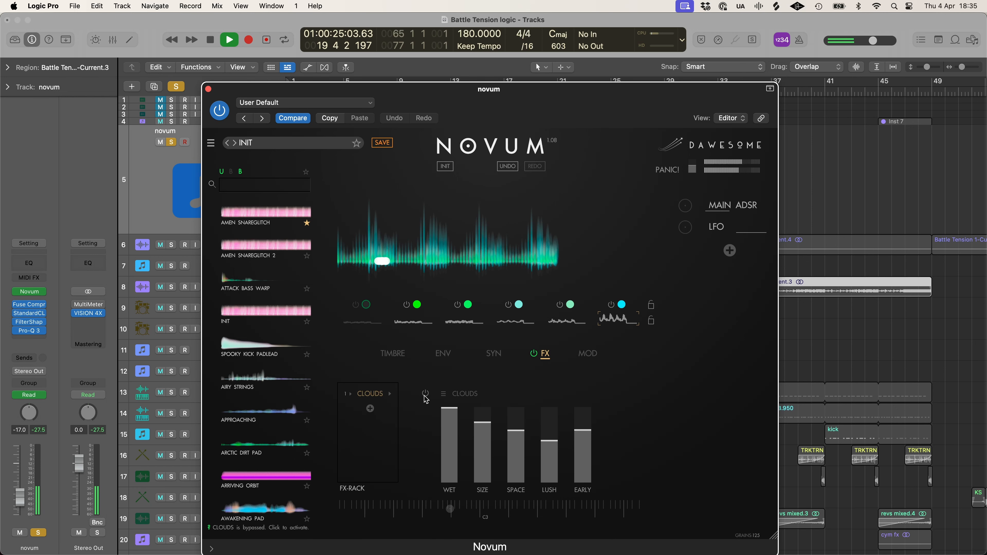
Activate the Clouds effect in Novum's effects rack during playback and close the instrument.
left_click(425, 395)
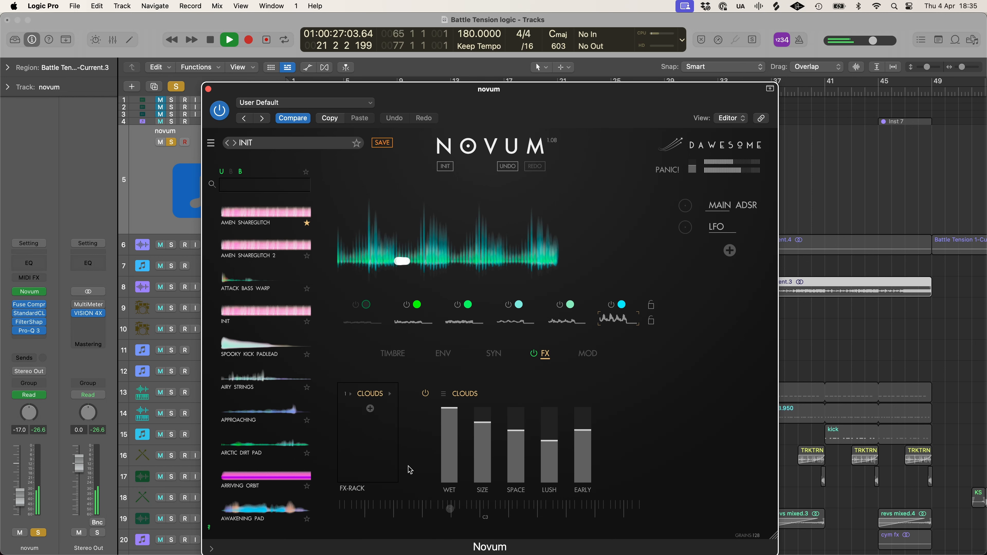
left_click_drag(473, 111, 429, 110)
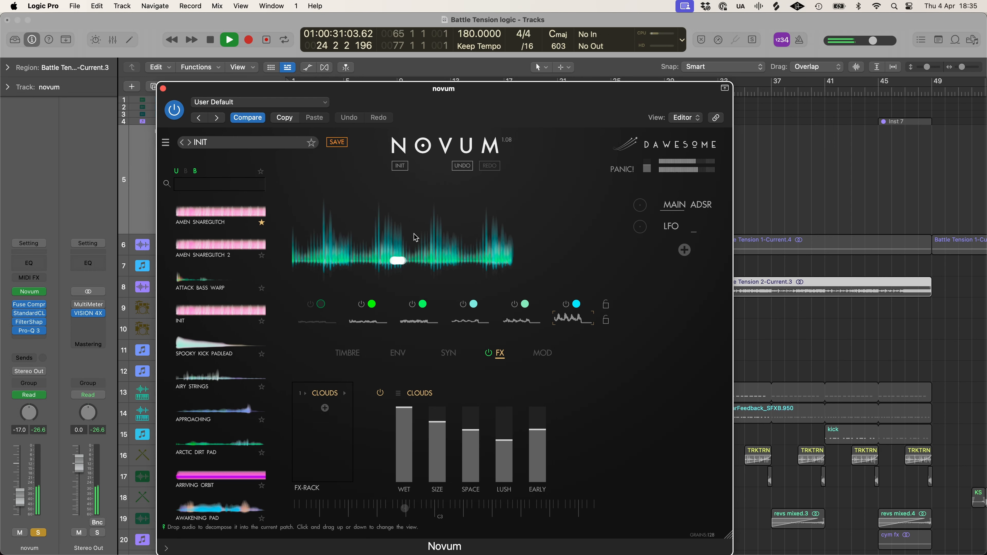
key("space")
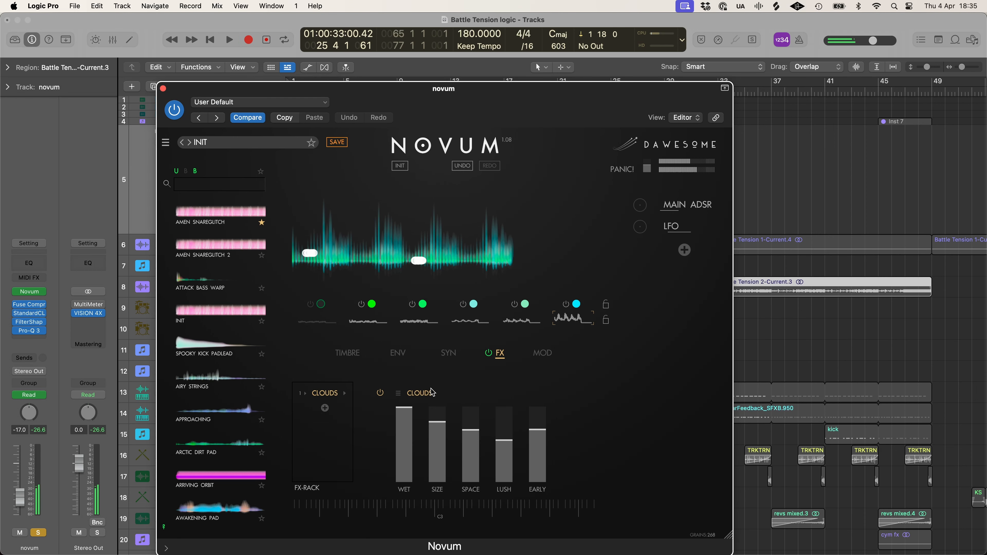
left_click_drag(401, 98, 454, 252)
left_click(742, 94)
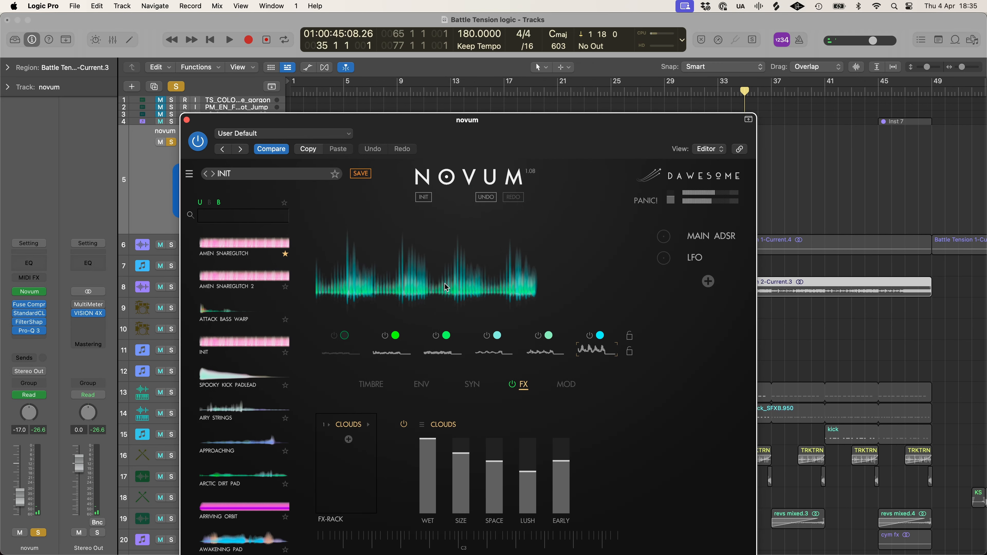
left_click(186, 120)
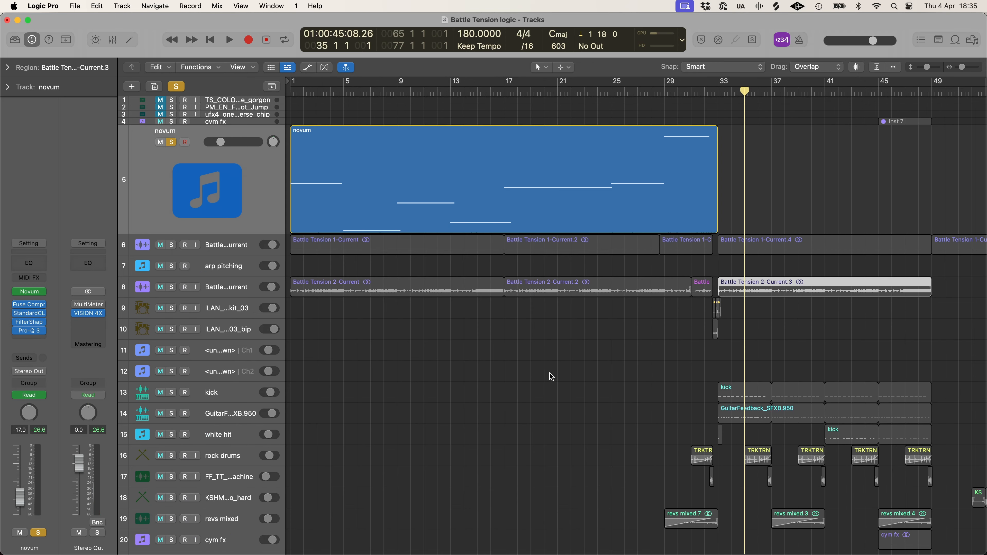
Unsolo the novum track and audition the Battle Tension 2-Current track on its own from bar 35.
key("z")
left_click(172, 142)
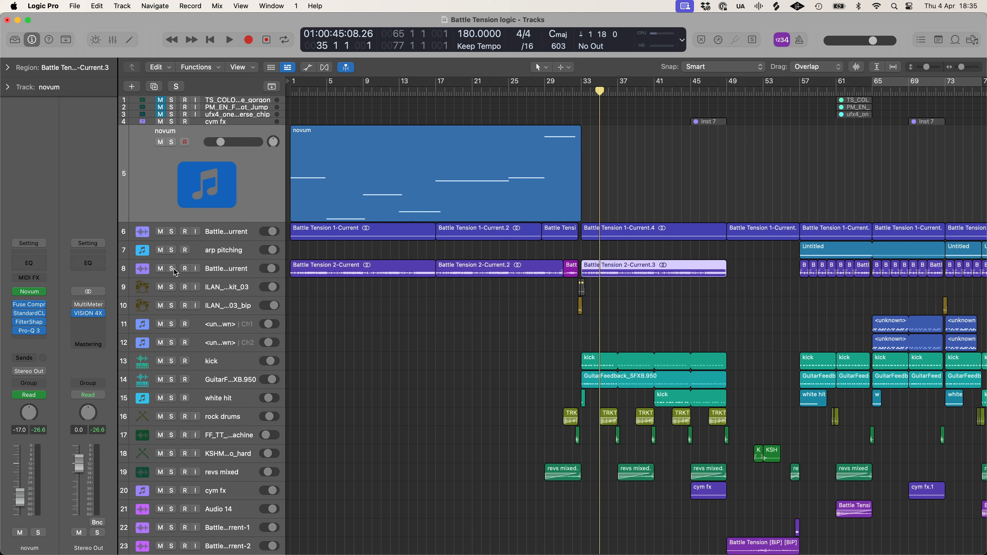
left_click(171, 269)
key("space")
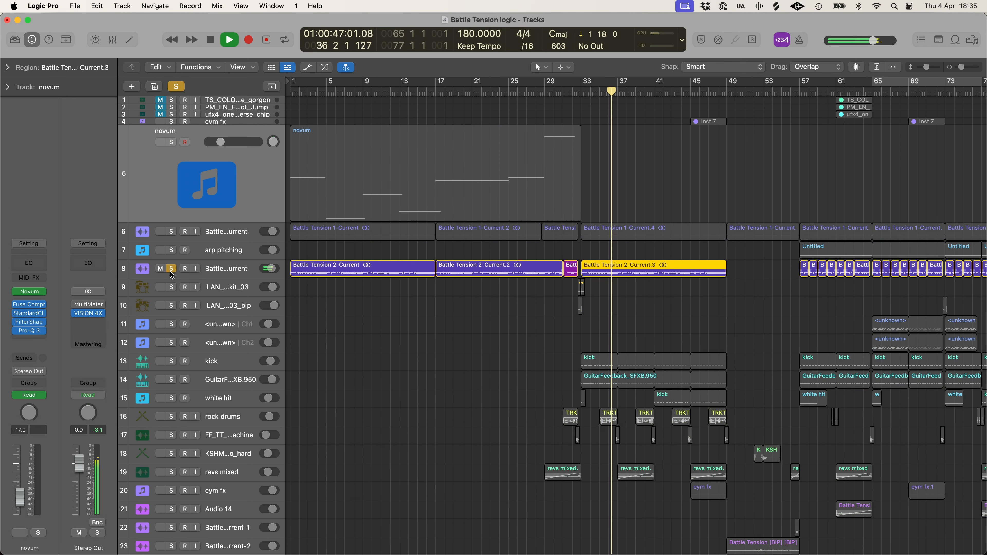
key("space")
Solo the novum track instead, play from about bar 9 and unsolo it to hear it with the other tracks.
left_click(171, 142, "alt")
left_click(365, 92)
key("space")
left_click(171, 142)
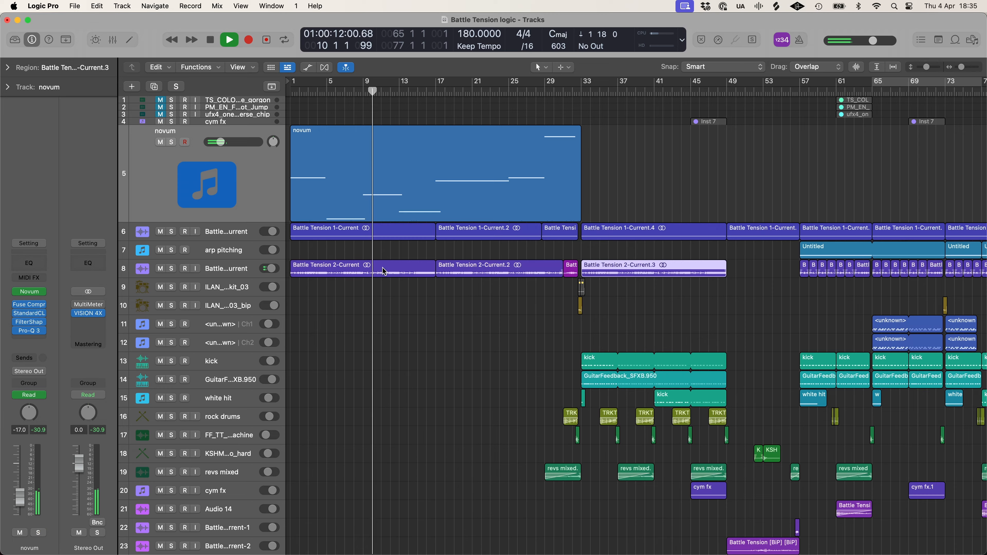
scroll(365, 229, "up", 5)
scroll(368, 231, "left", 5)
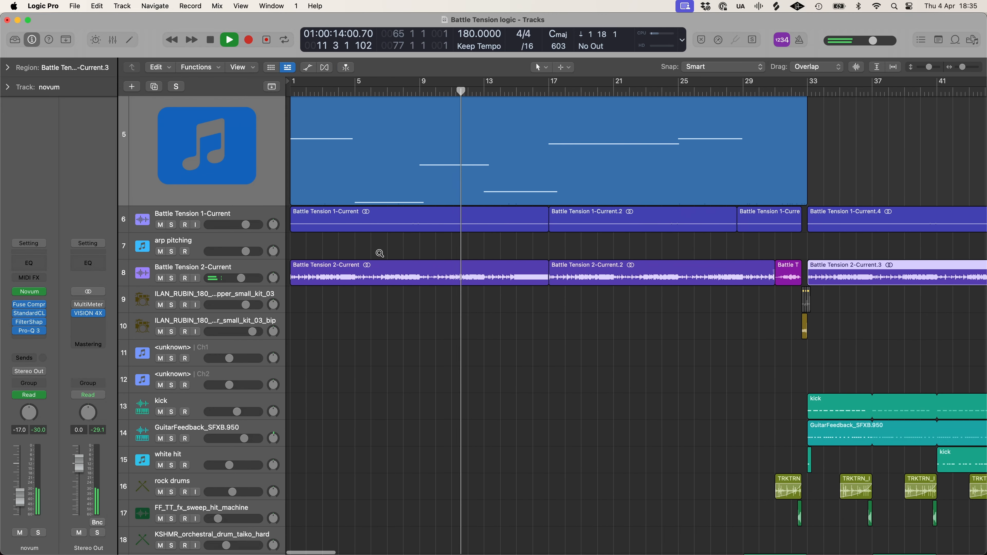
scroll(379, 247, "down", 5)
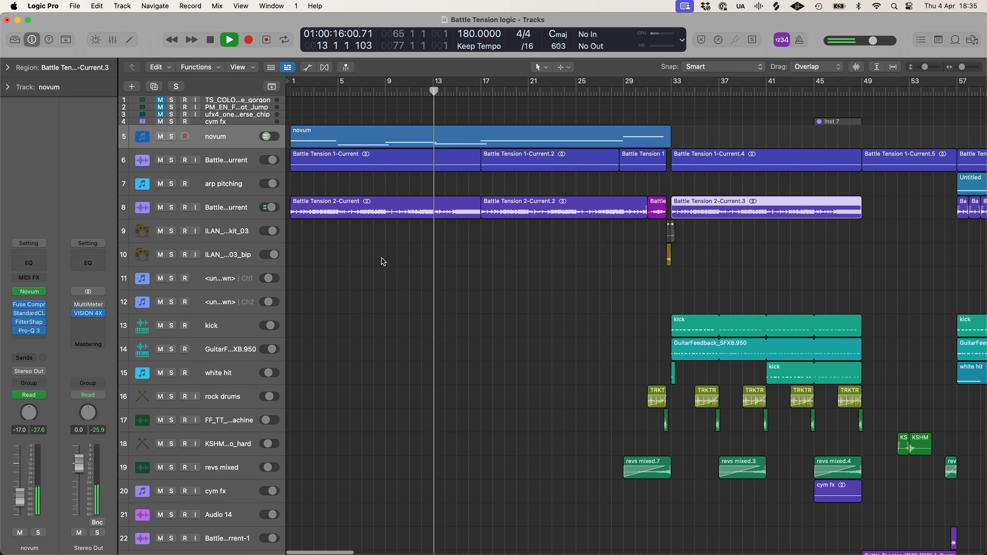
scroll(447, 206, "up", 5)
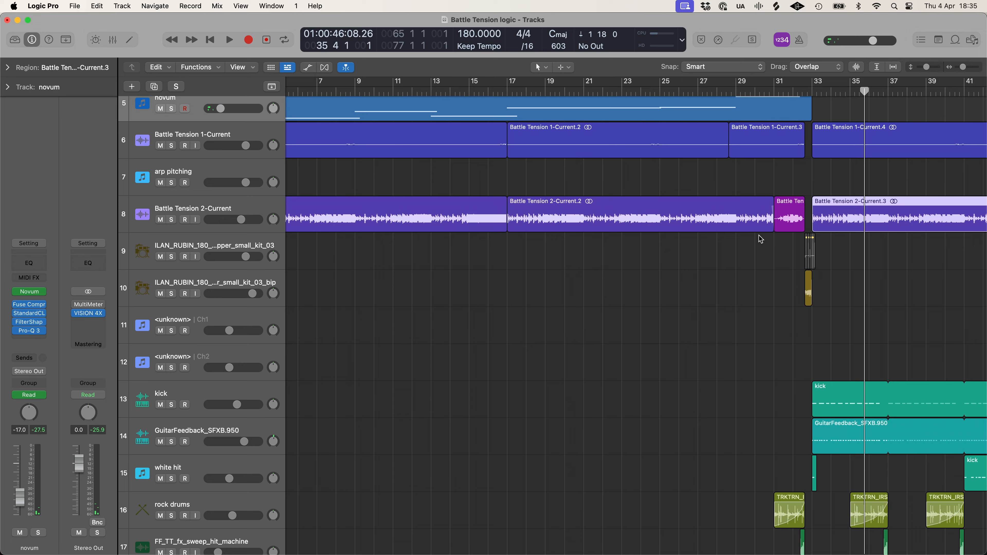
scroll(684, 285, "up", 4)
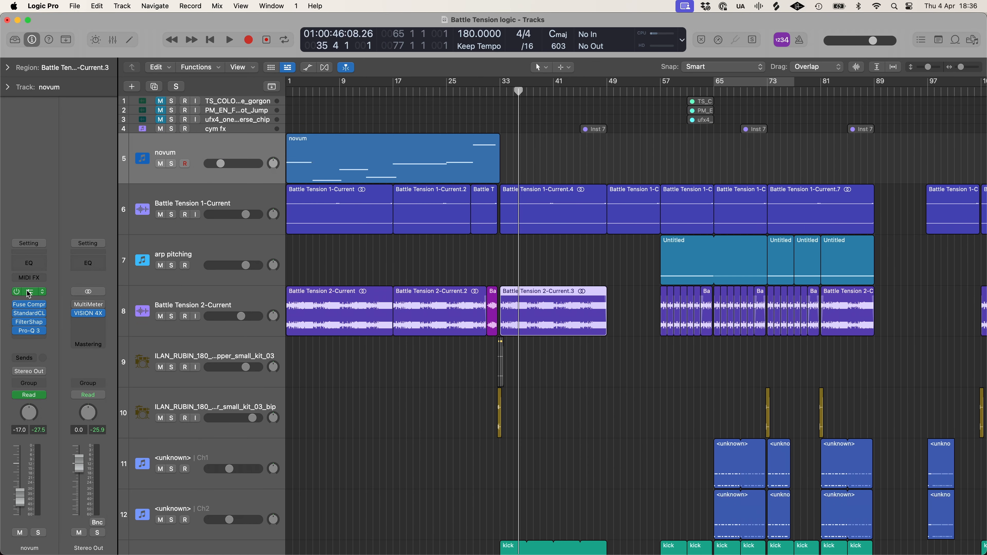
Reopen the Novum instrument to review its spectrum, layers and Clouds effect settings, and close it.
left_click(29, 293)
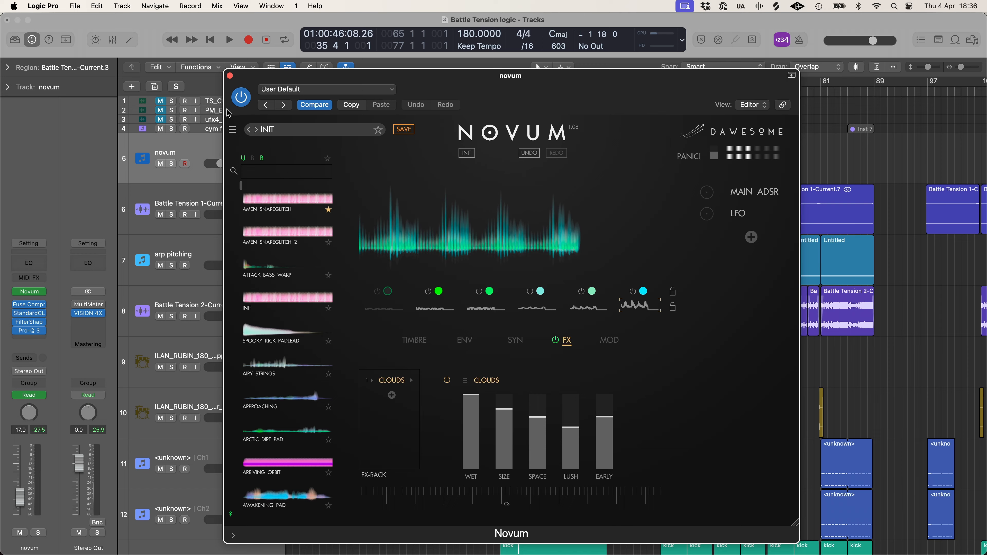
left_click_drag(242, 79, 361, 134)
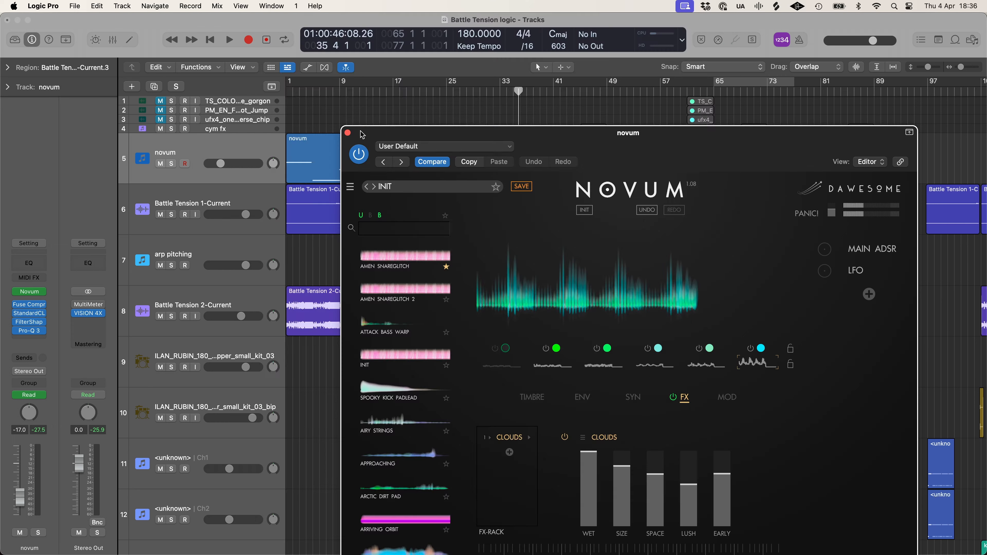
left_click(349, 133)
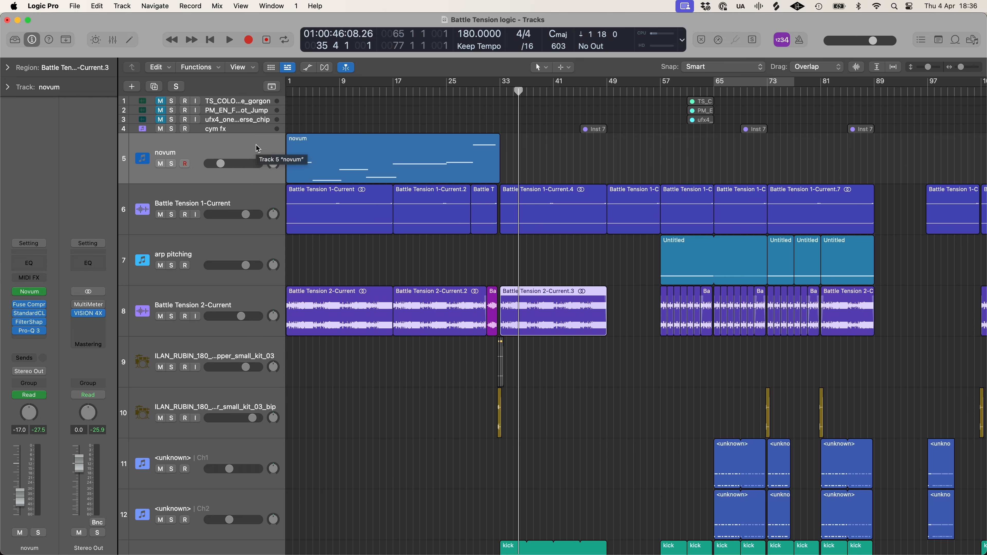
left_click(29, 292)
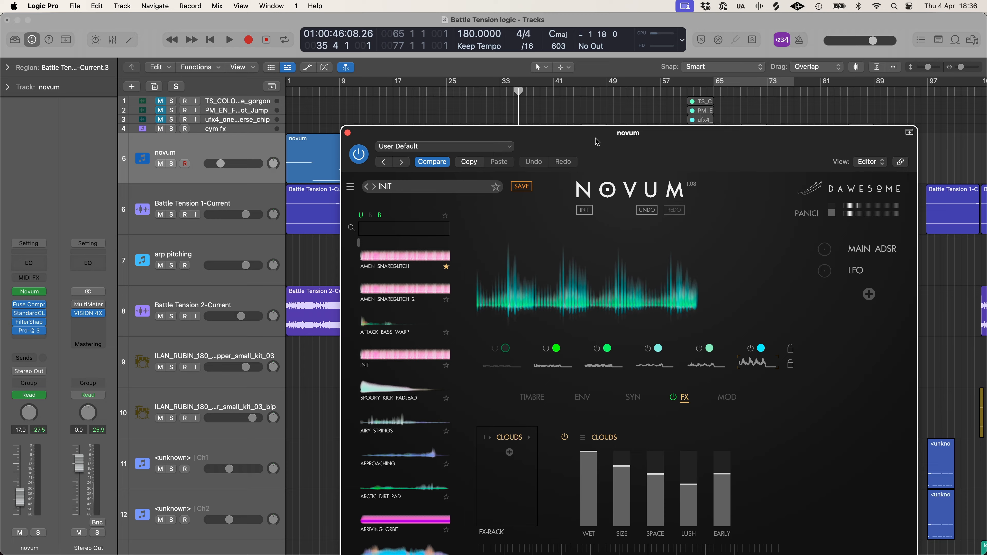
left_click_drag(591, 139, 486, 78)
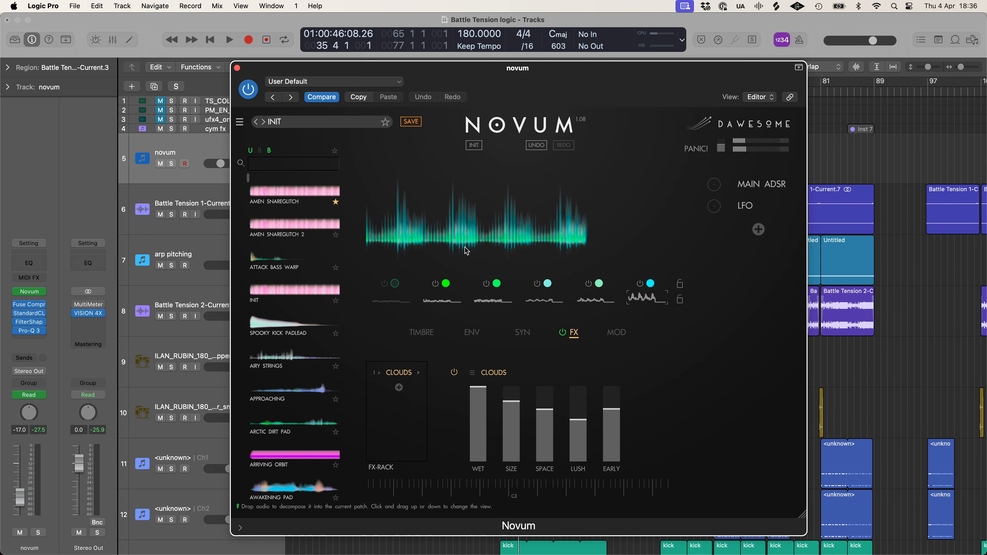
left_click(237, 68)
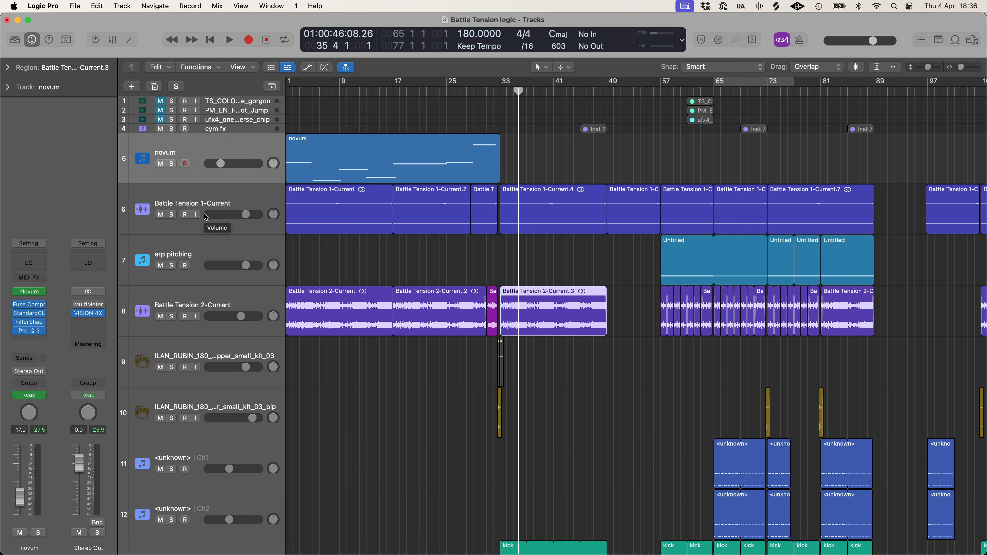
Open the Fuse Compressor on the novum track to examine its band settings.
left_click(24, 305)
left_click(24, 305)
left_click(26, 306)
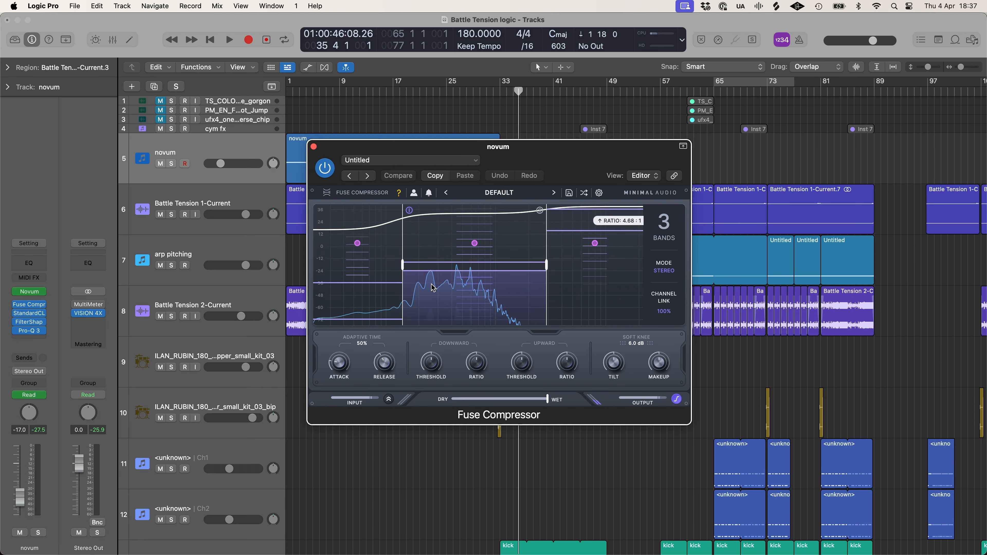
Play from about bar 9 to watch the Fuse Compressor work, and review the StandardCLIP settings on the novum track.
double_click(339, 92)
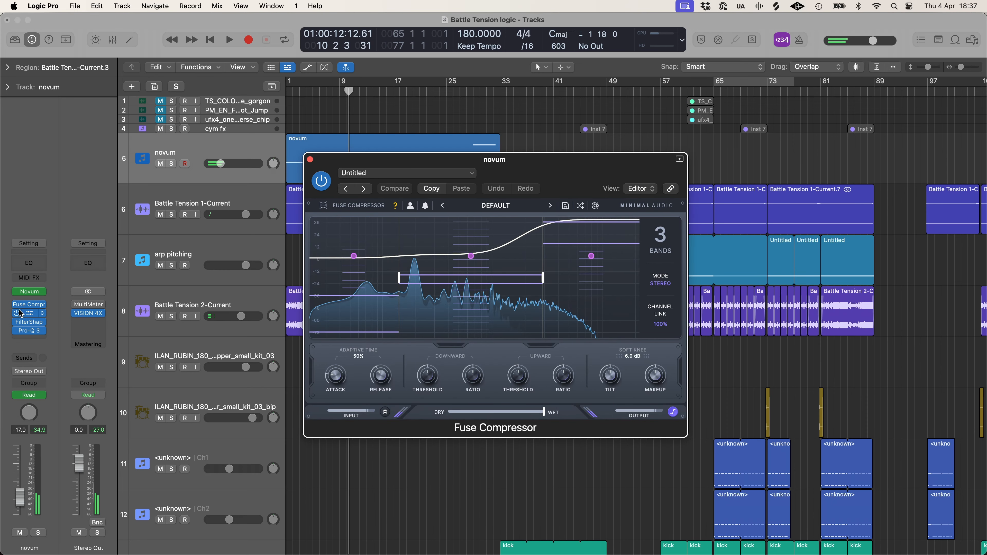
left_click(27, 305)
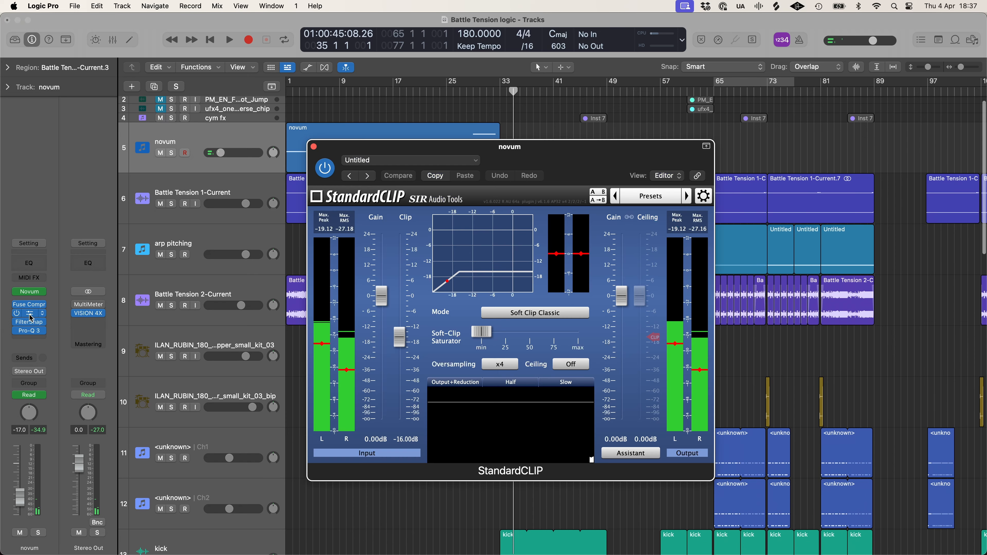
left_click(29, 313)
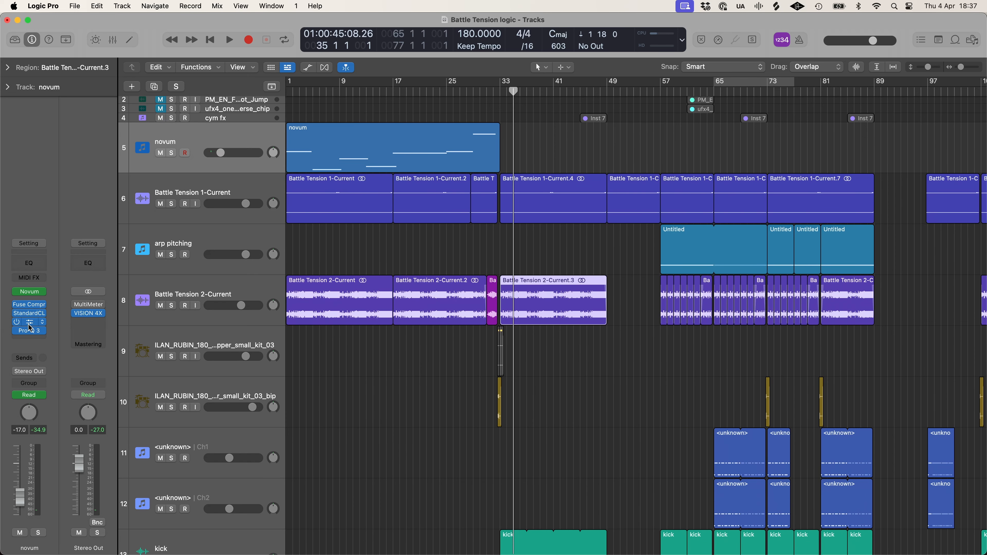
Open FilterShaper XL on the novum track to review its two filters and LFO settings, and close it.
left_click(29, 322)
left_click(303, 145)
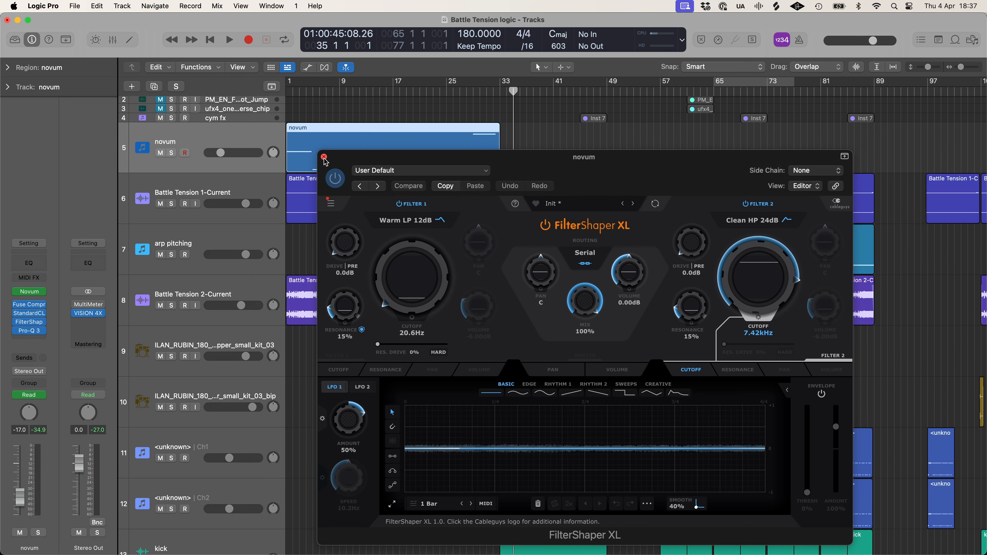
left_click(324, 157)
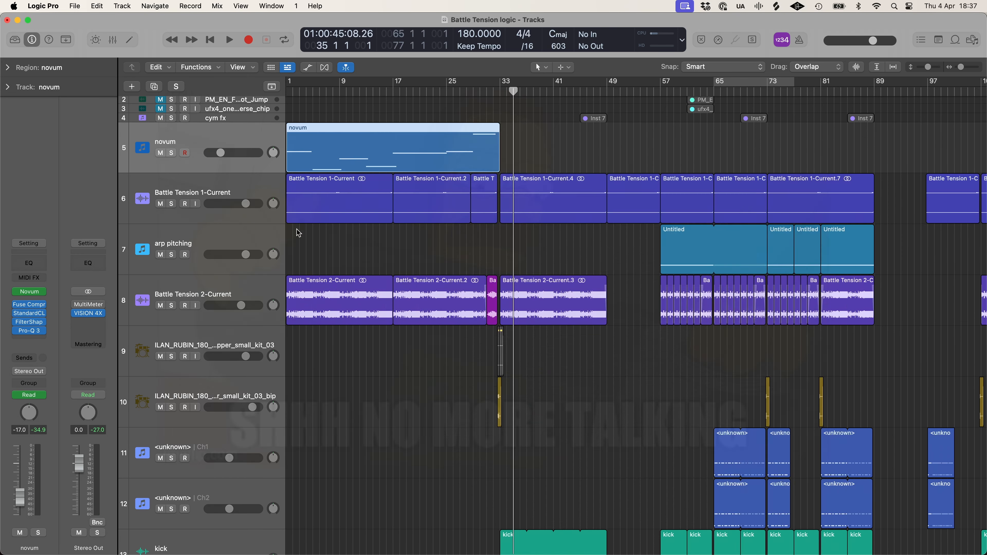
Zoom the arrangement out horizontally and vertically to view more of the project's bars and tracks.
key("a")
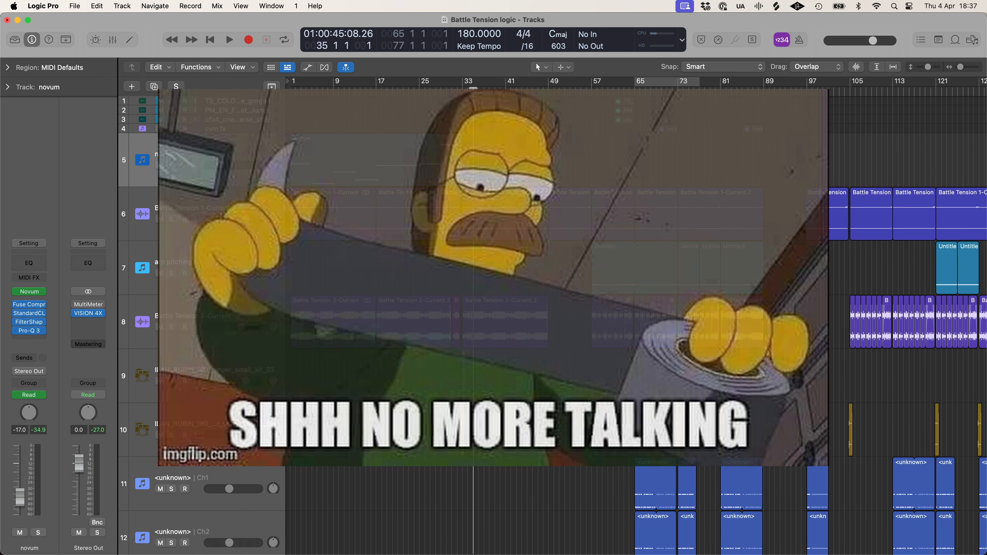
key("super+Left")
key("super+Up")
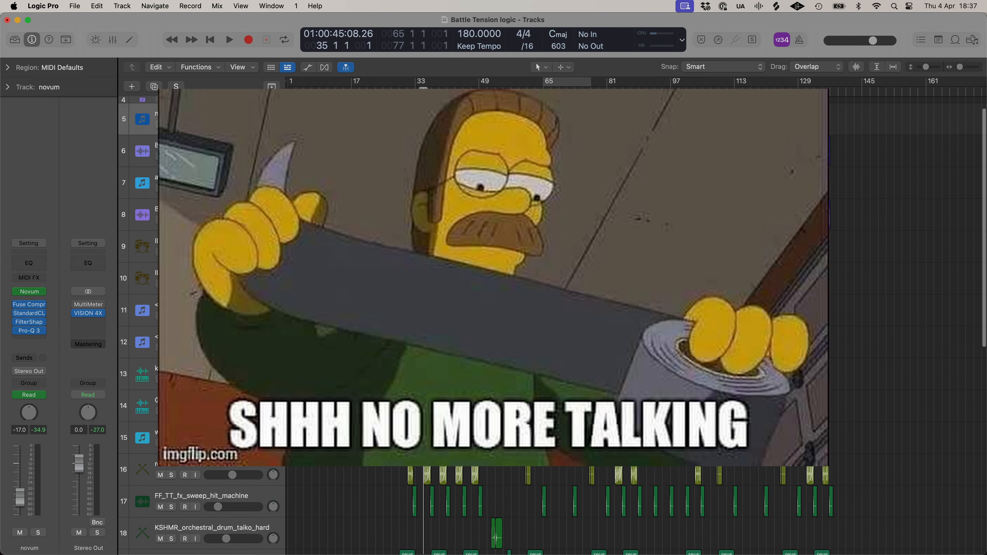